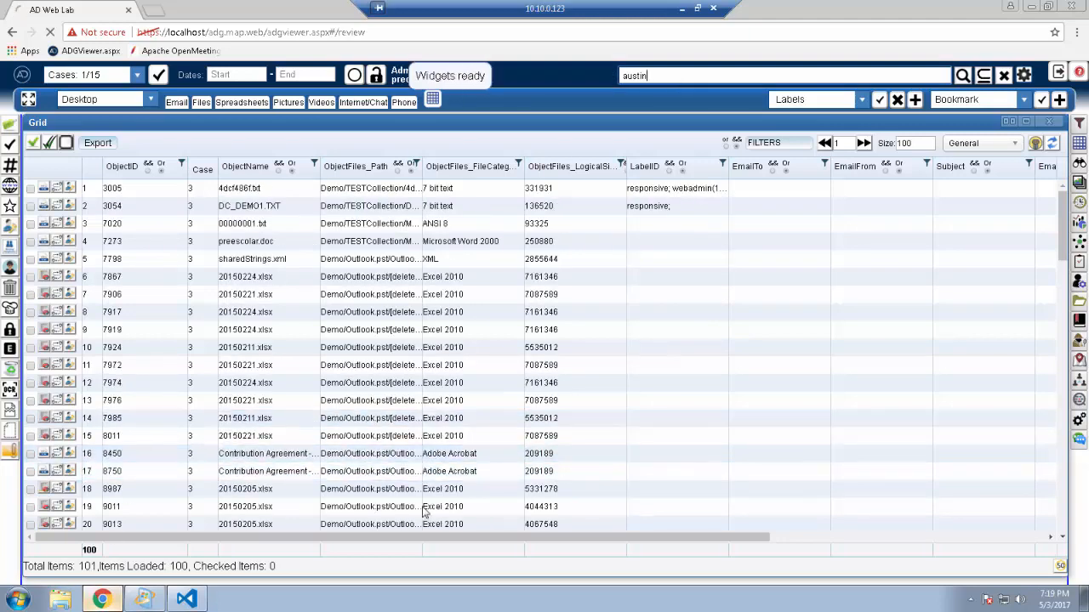
Step: Open the search report, generate the search context report for the austin search, and close the document grid
left_click(1079, 306)
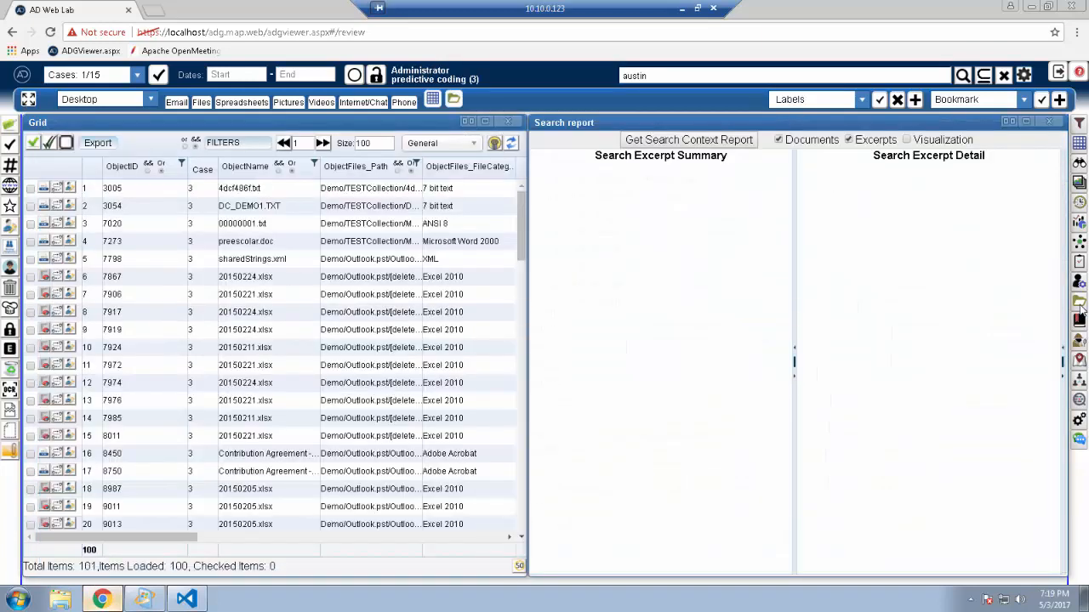
left_click(716, 141)
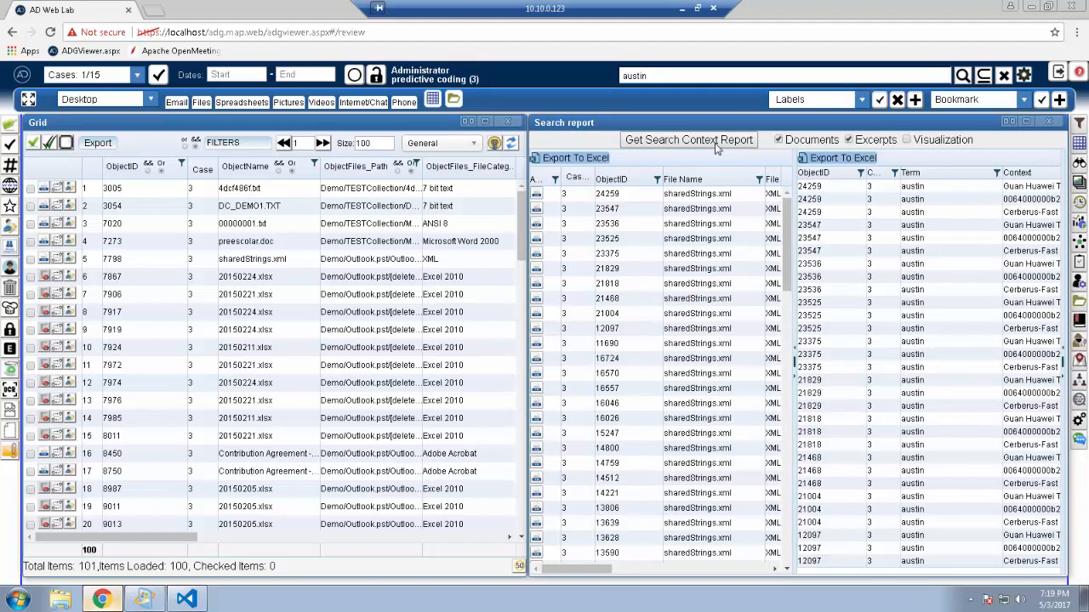
left_click(735, 329)
left_click(505, 124)
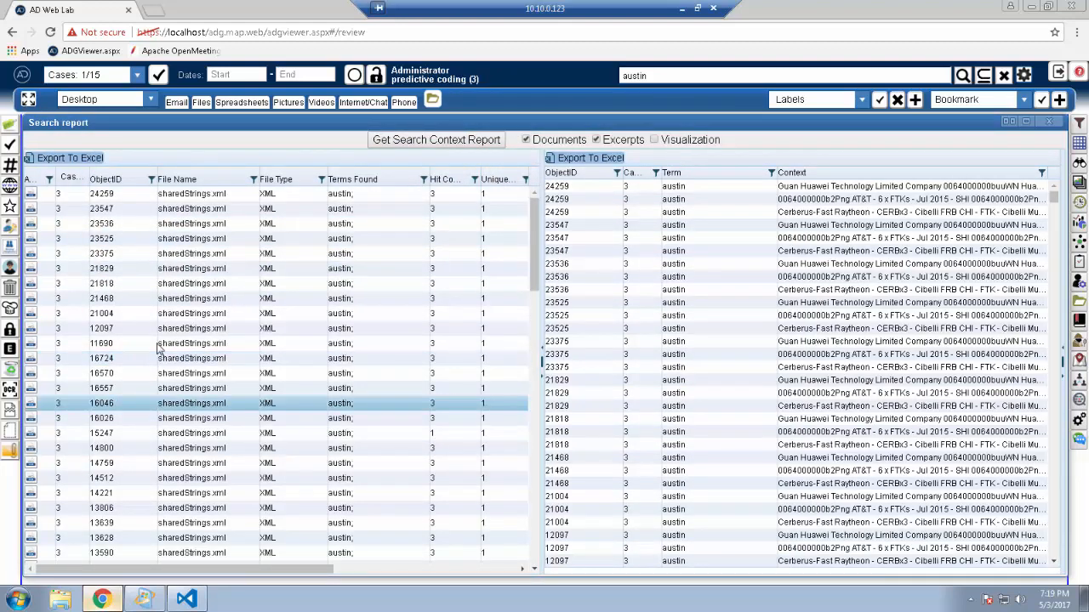
Step: Scroll through the list of documents in the search context report
left_click_drag(536, 229, 537, 308)
left_click(537, 308)
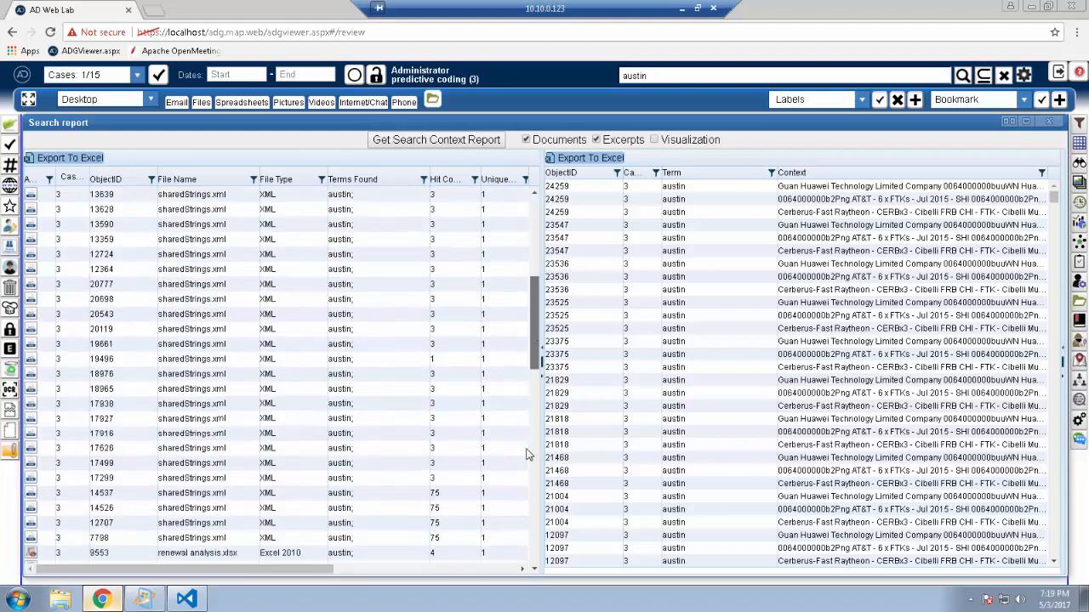
left_click_drag(528, 506, 528, 508)
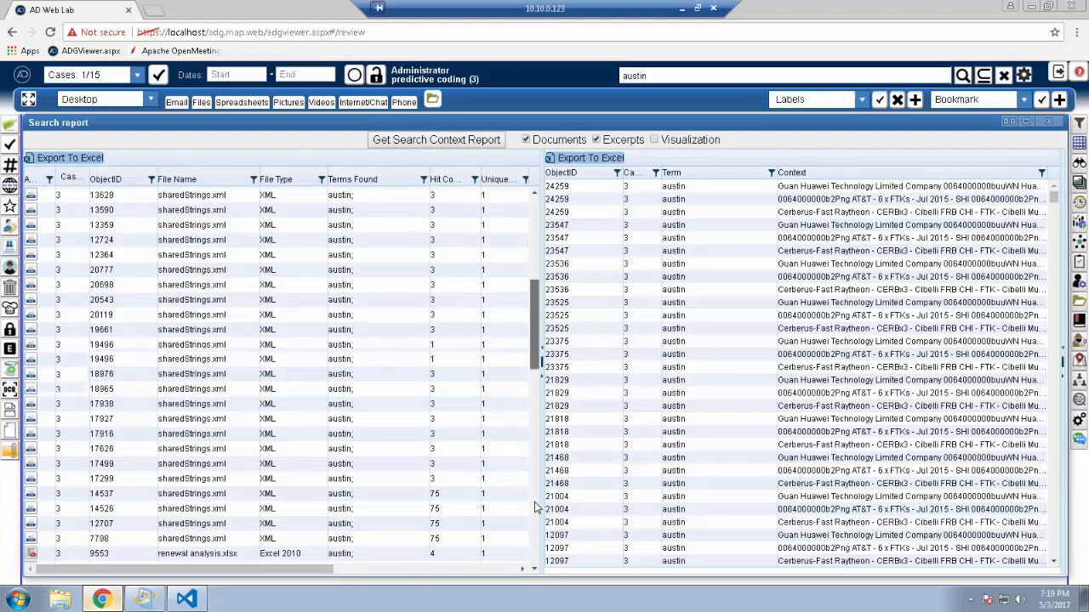
left_click(537, 502)
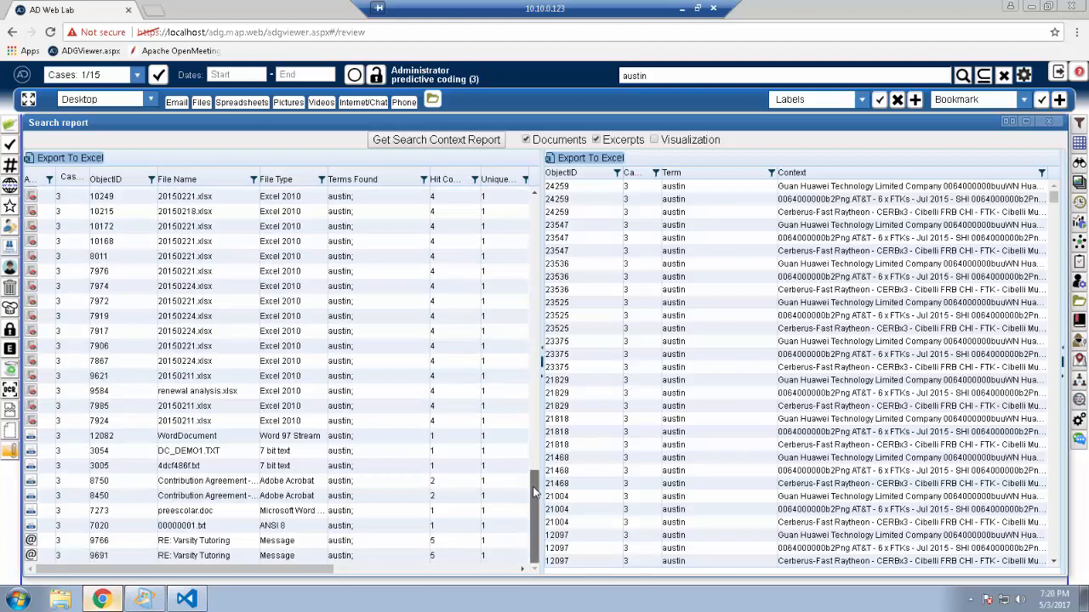
left_click(538, 196)
left_click(538, 195)
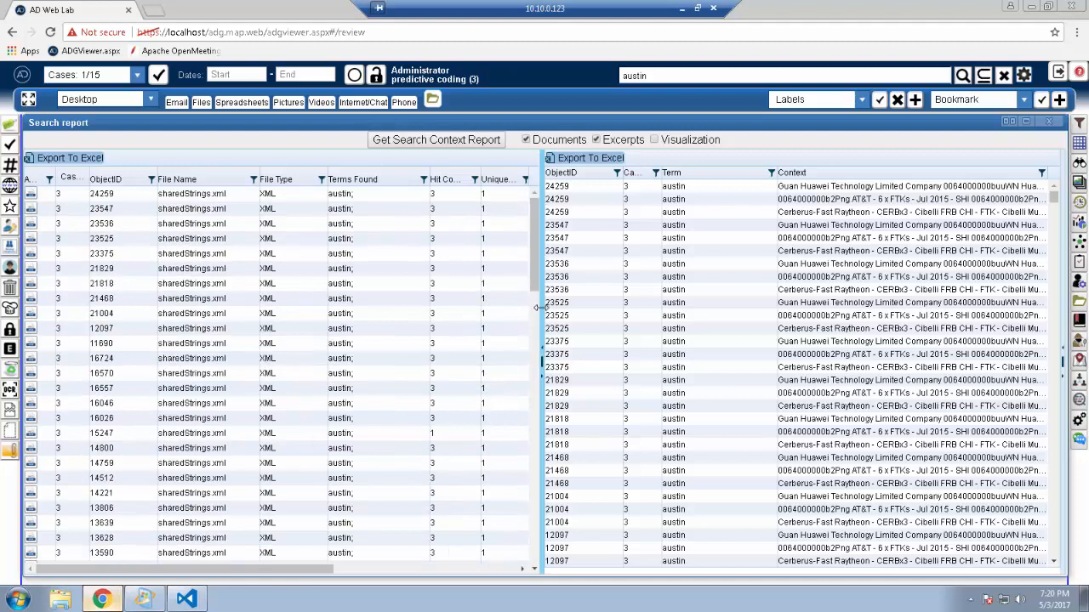
Step: Turn off excerpts to show the documents' keyword columns and scroll through them
left_click(596, 140)
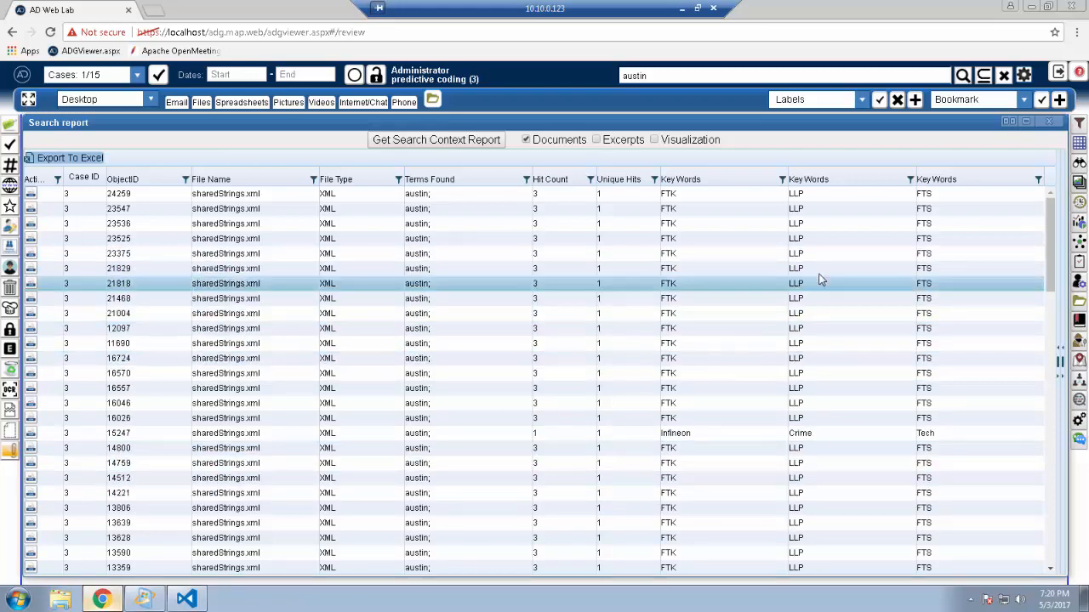
left_click_drag(1051, 256, 1054, 321)
scroll(341, 498, "down", 5)
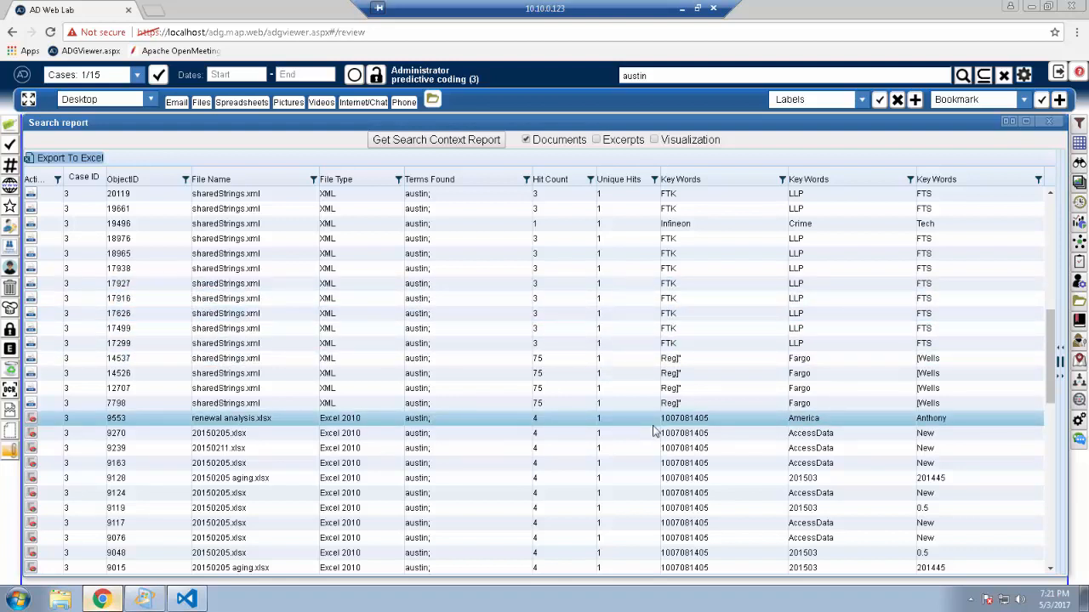
Step: Turn excerpts back on, select document 17499 to view its context excerpts, and narrow the Term column
left_click(596, 140)
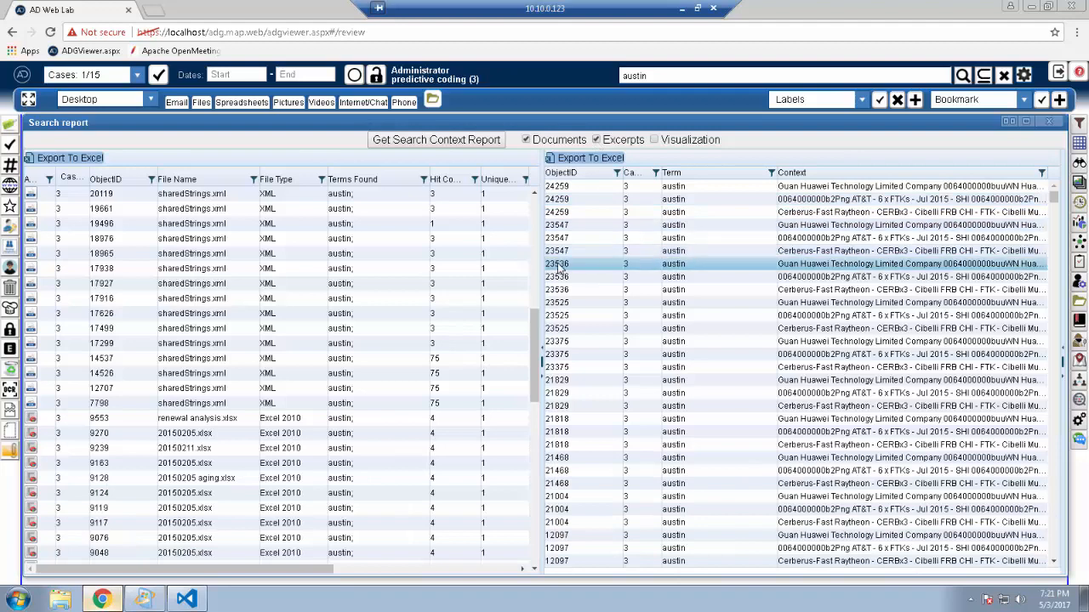
left_click(375, 330)
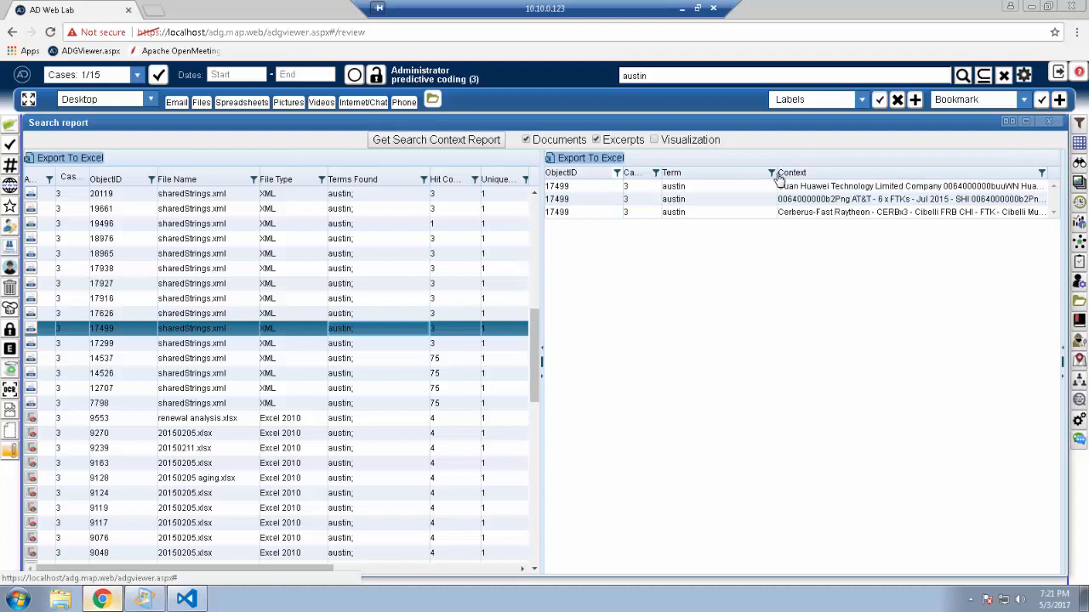
left_click_drag(772, 172, 712, 172)
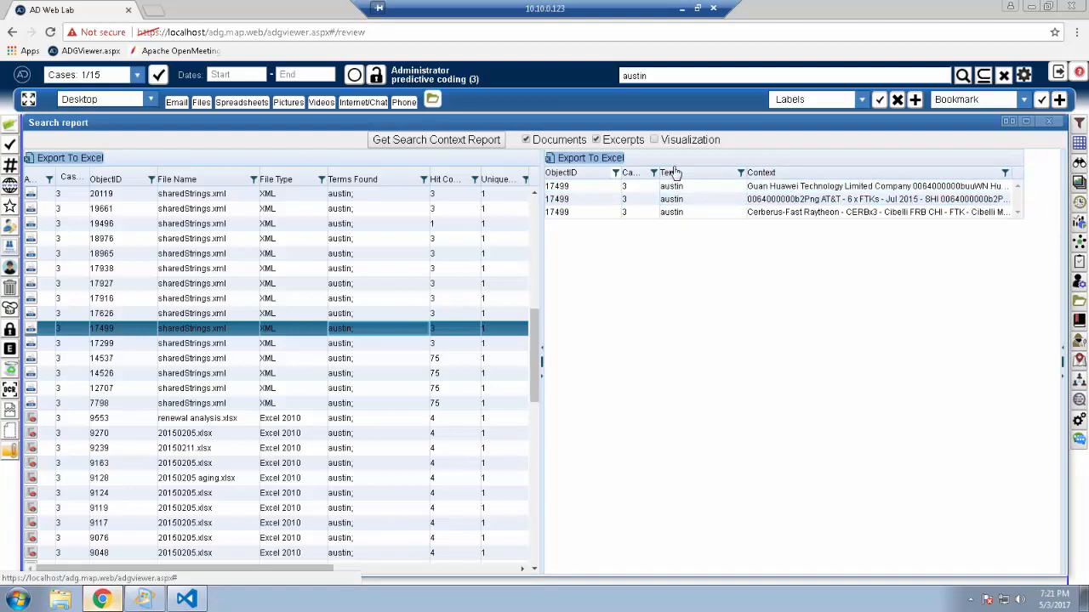
Step: Open the search options and review the excerpt size and retrieval settings
left_click(1024, 74)
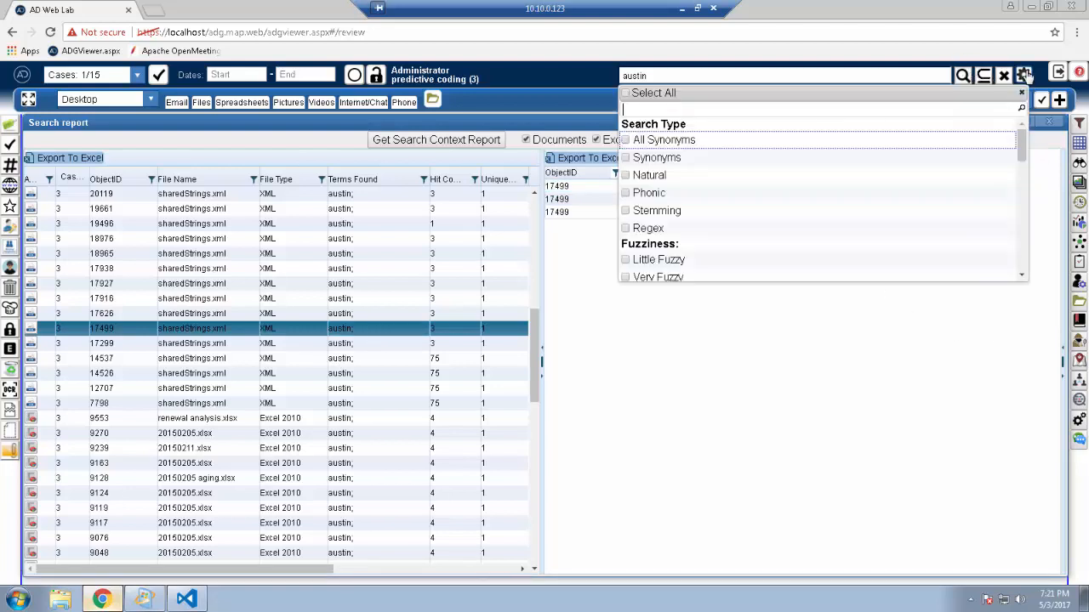
left_click_drag(1026, 154, 1026, 183)
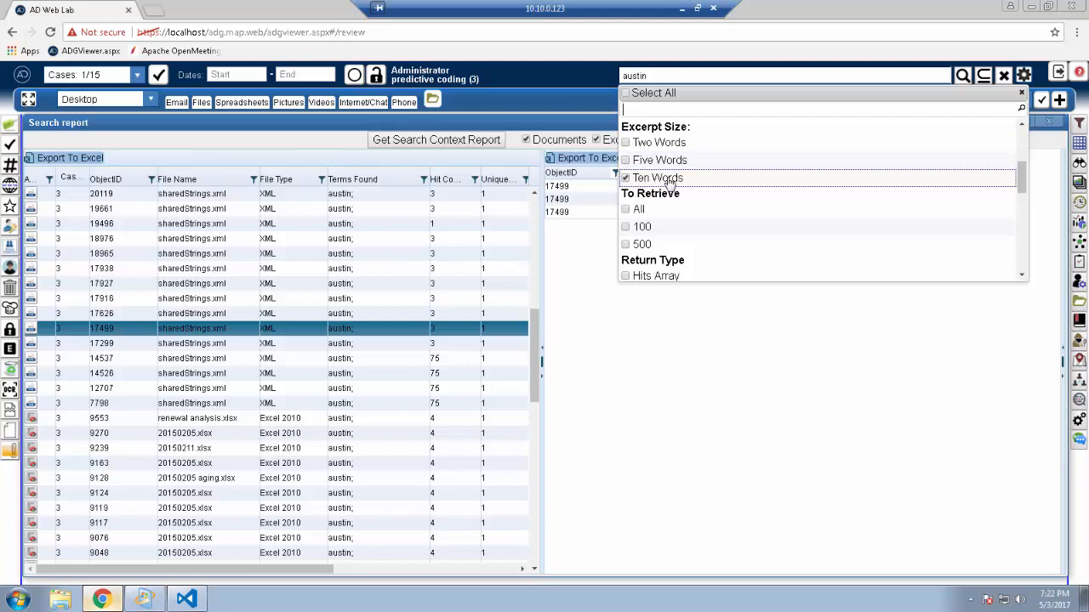
left_click(1021, 94)
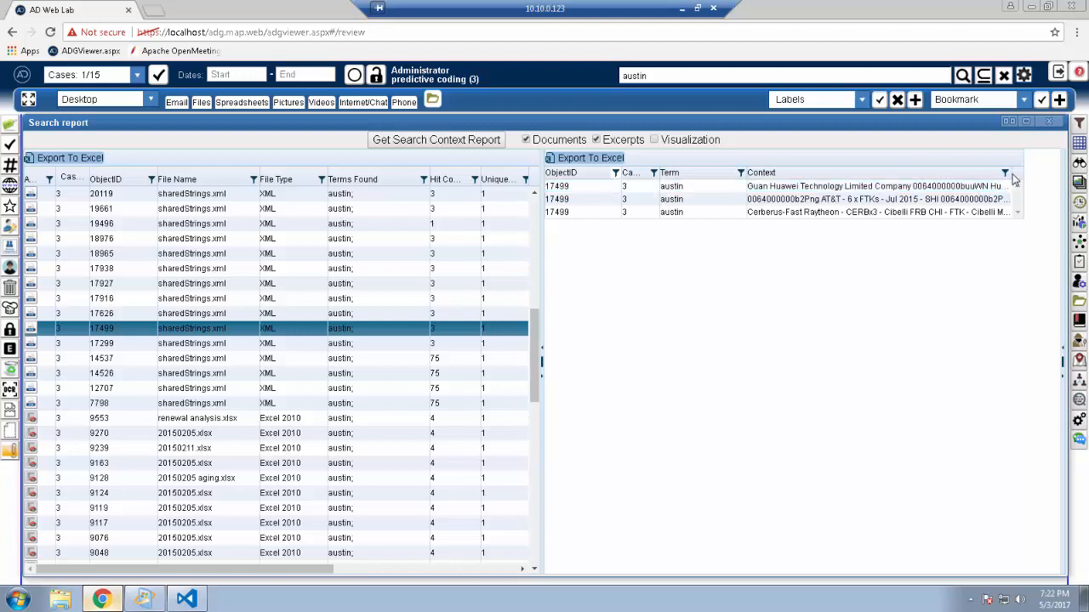
Step: Widen the excerpt detail table and view the excerpts of documents 14537 and 9553
left_click_drag(1021, 173, 1061, 174)
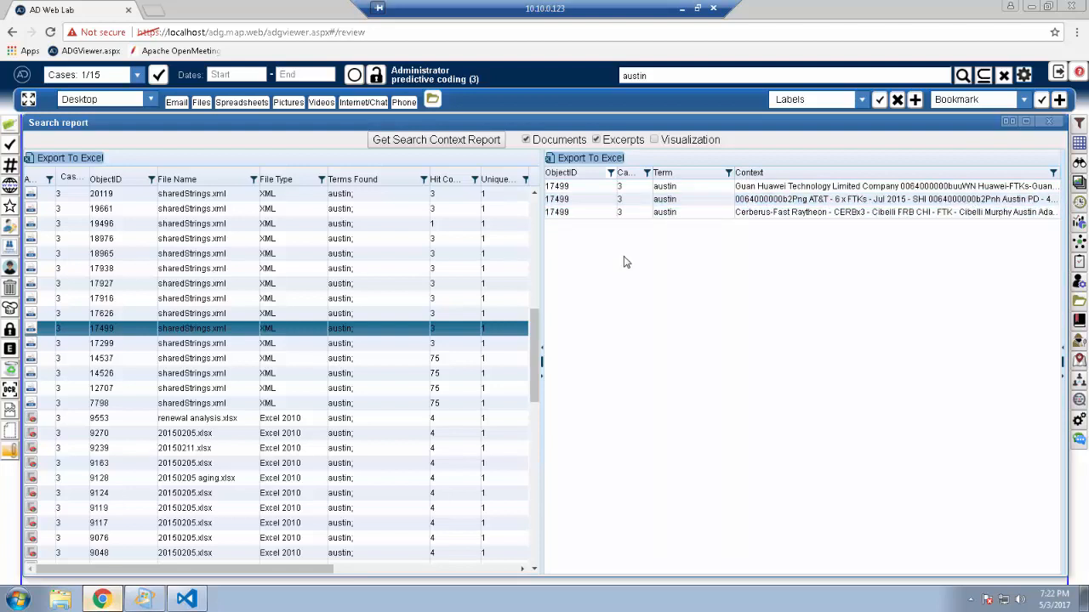
left_click(446, 359)
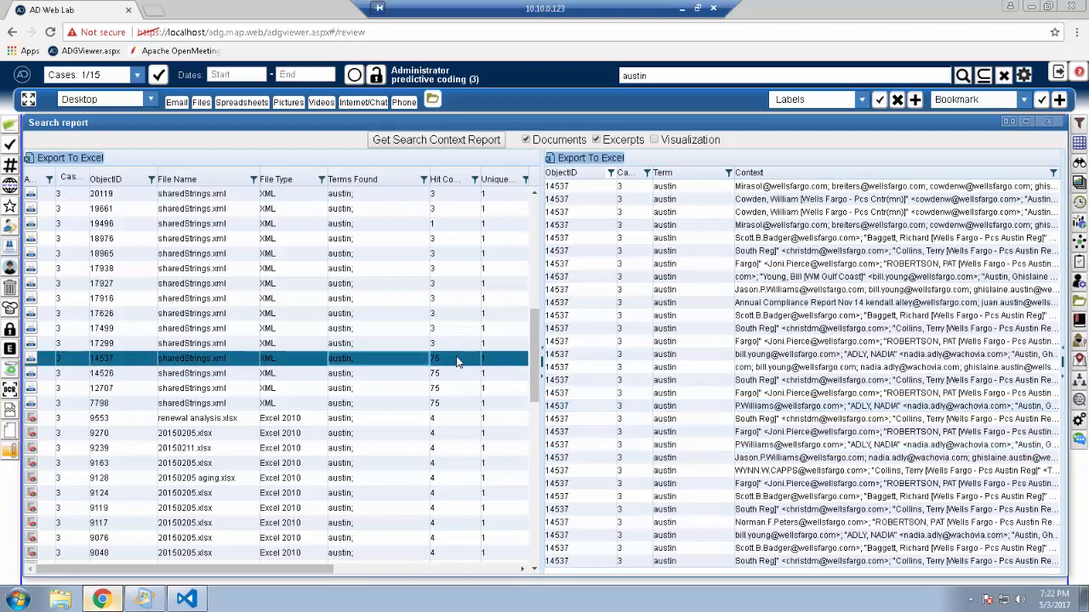
left_click(425, 418)
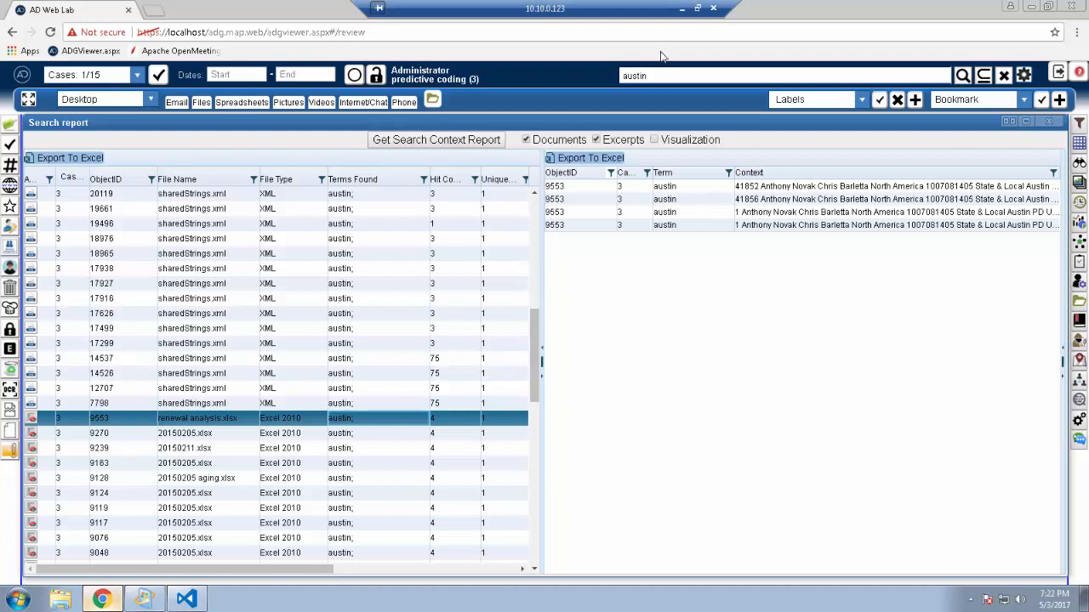
Step: Run a new search for austin or frank
left_click(660, 77)
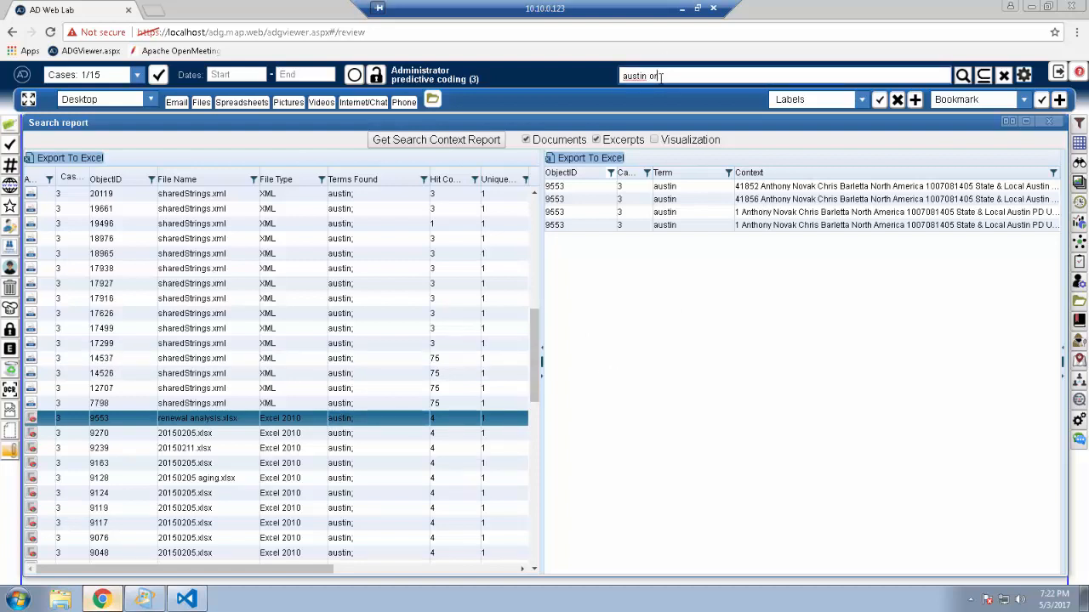
type("or ta")
type("ank")
key("Return")
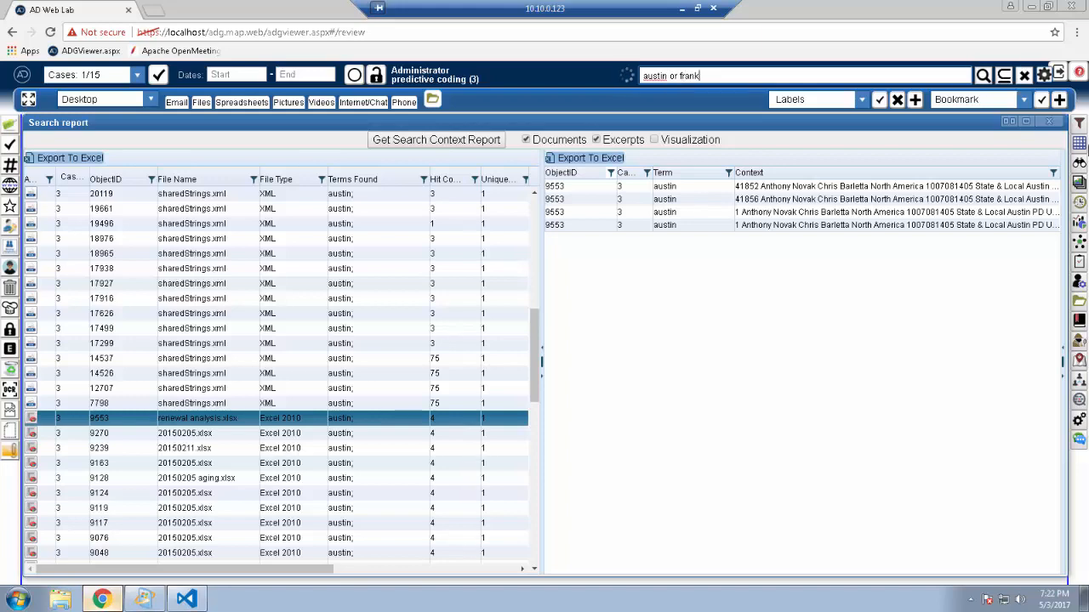
Step: Reopen the grid to load the new results, close it, and regenerate the search context report
left_click(1077, 145)
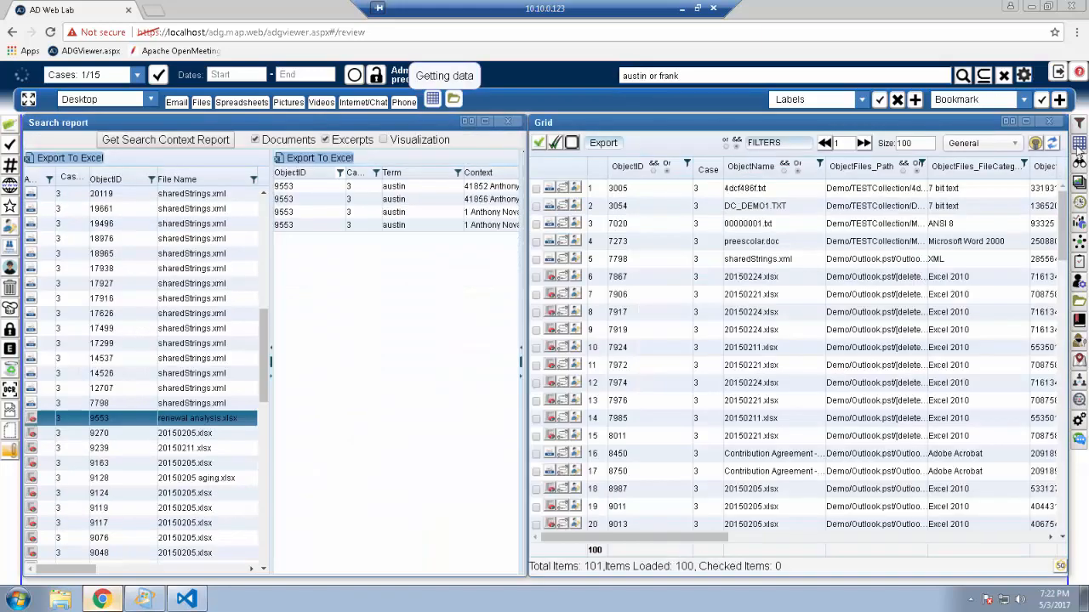
left_click(769, 244)
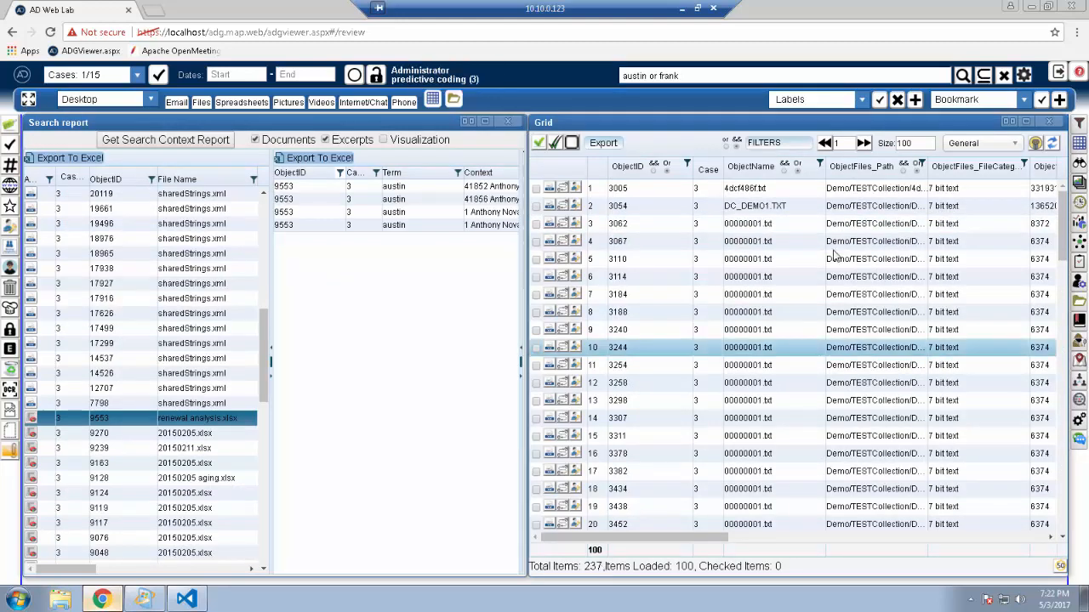
left_click(1051, 123)
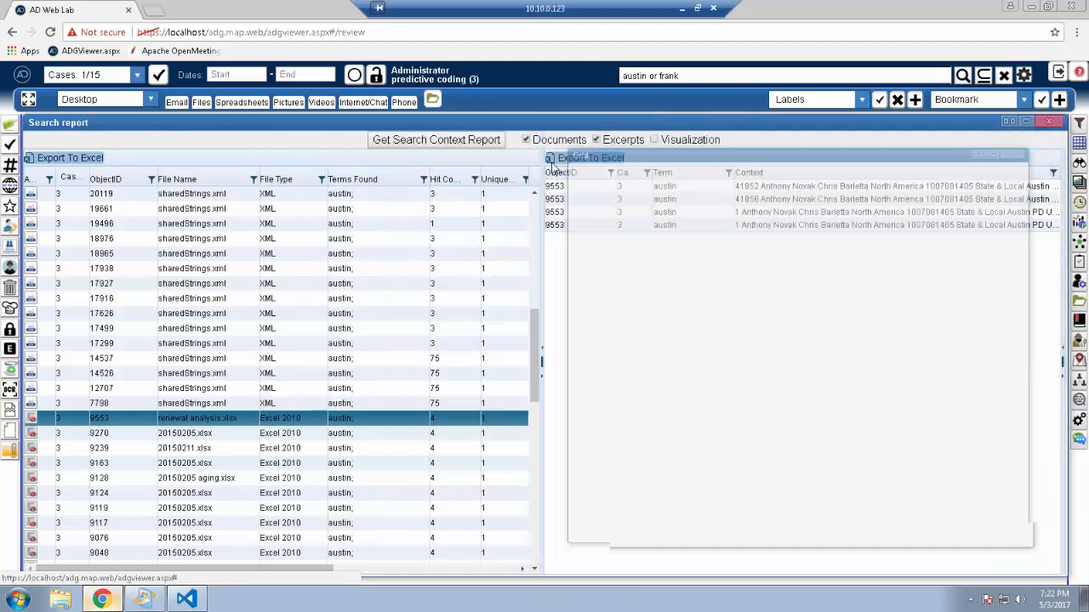
left_click(463, 144)
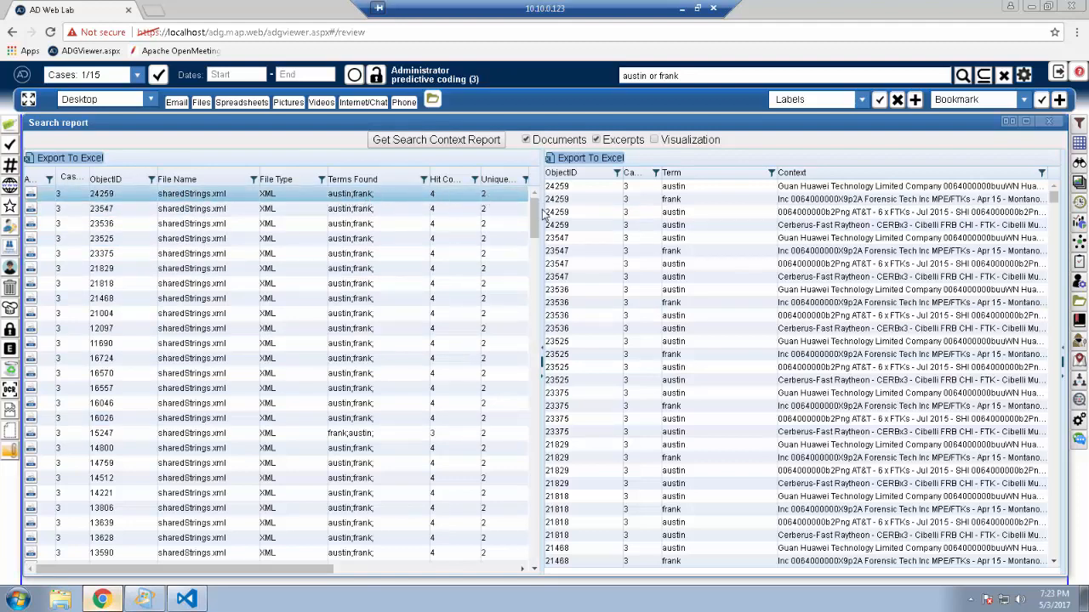
Step: Browse the updated report's documents and select a few to see their excerpts
left_click_drag(534, 217, 529, 345)
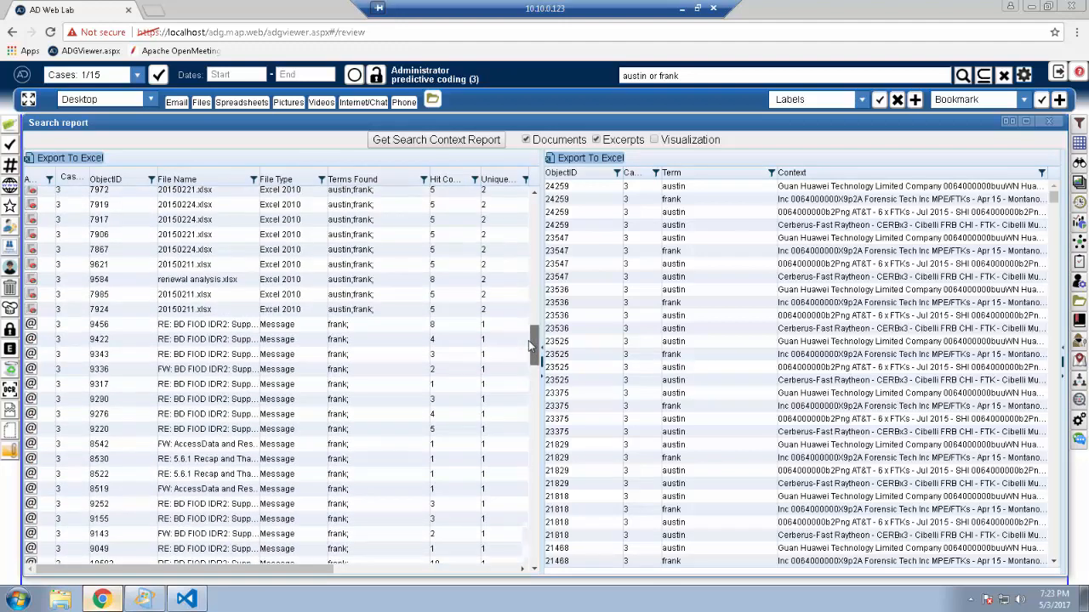
left_click(454, 328)
left_click_drag(533, 349, 538, 404)
left_click(398, 445)
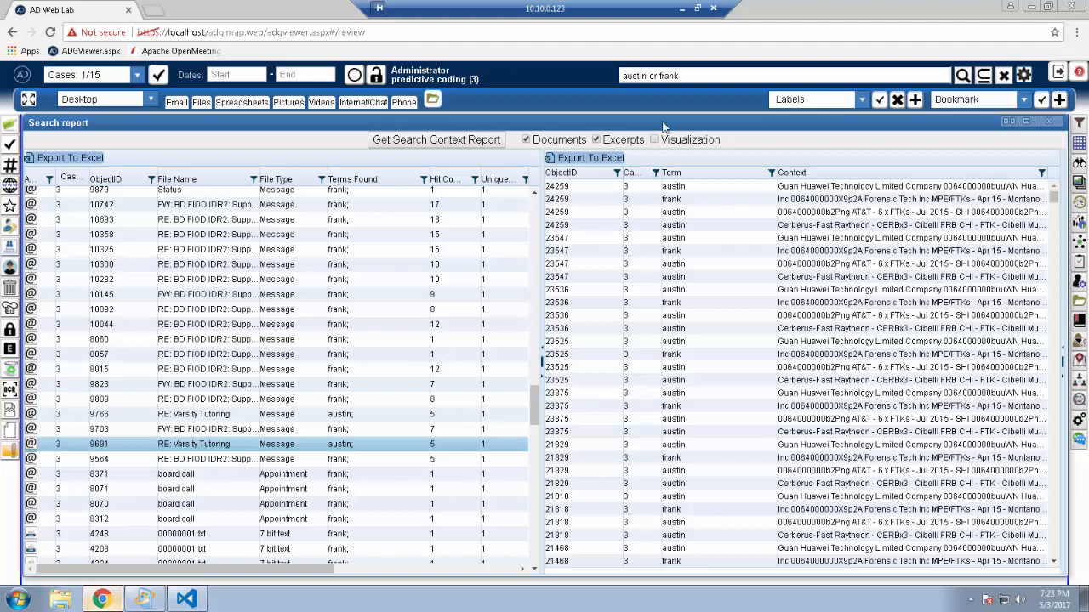
left_click(477, 327)
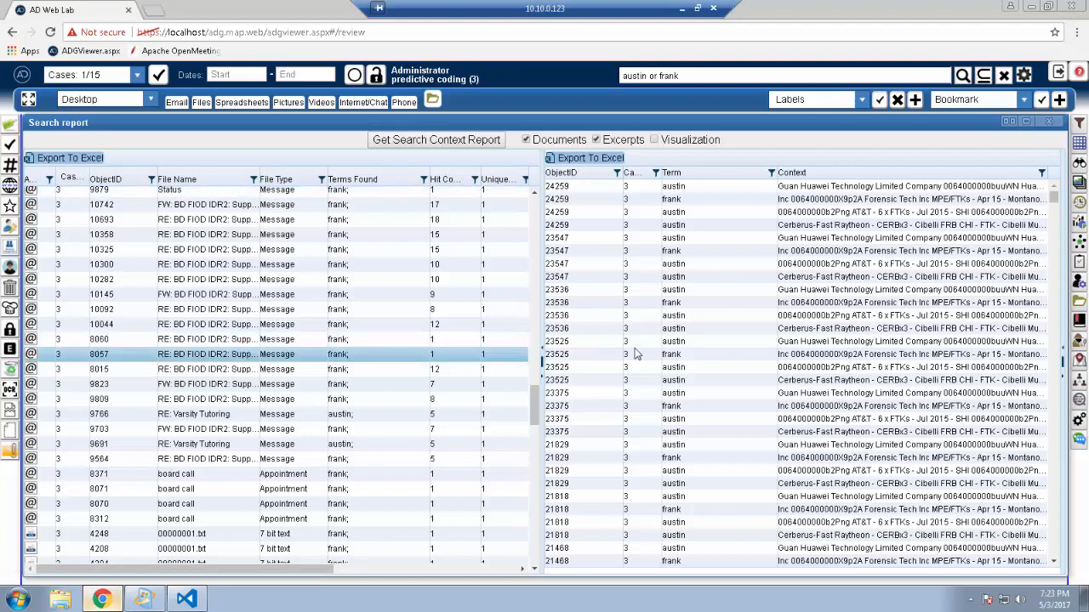
Step: Open the viewer and preview the email documents 10044 and 10092
left_click(1080, 164)
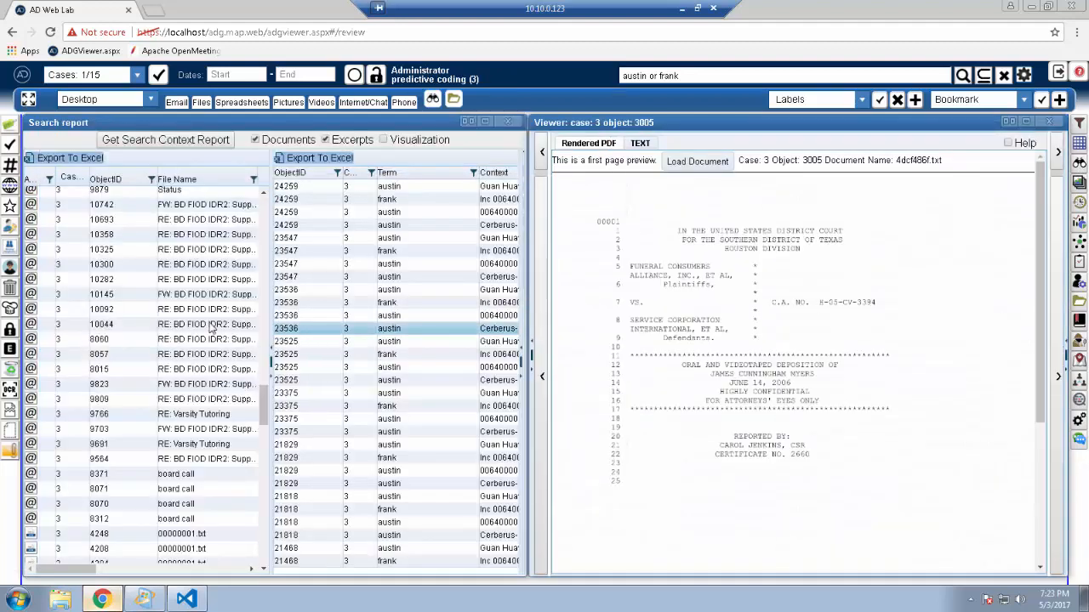
left_click(174, 324)
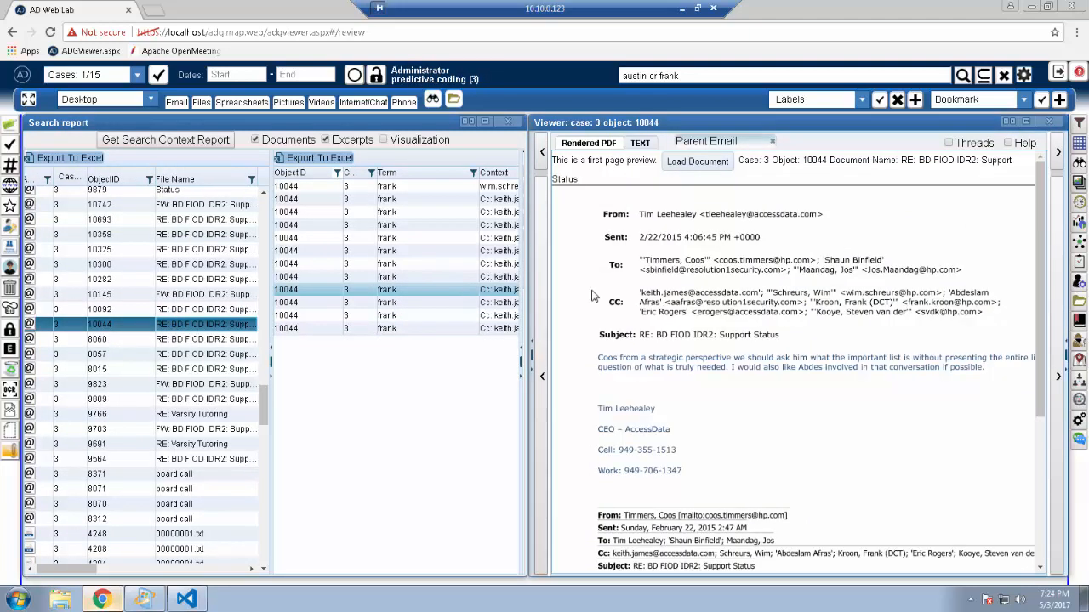
left_click(199, 311)
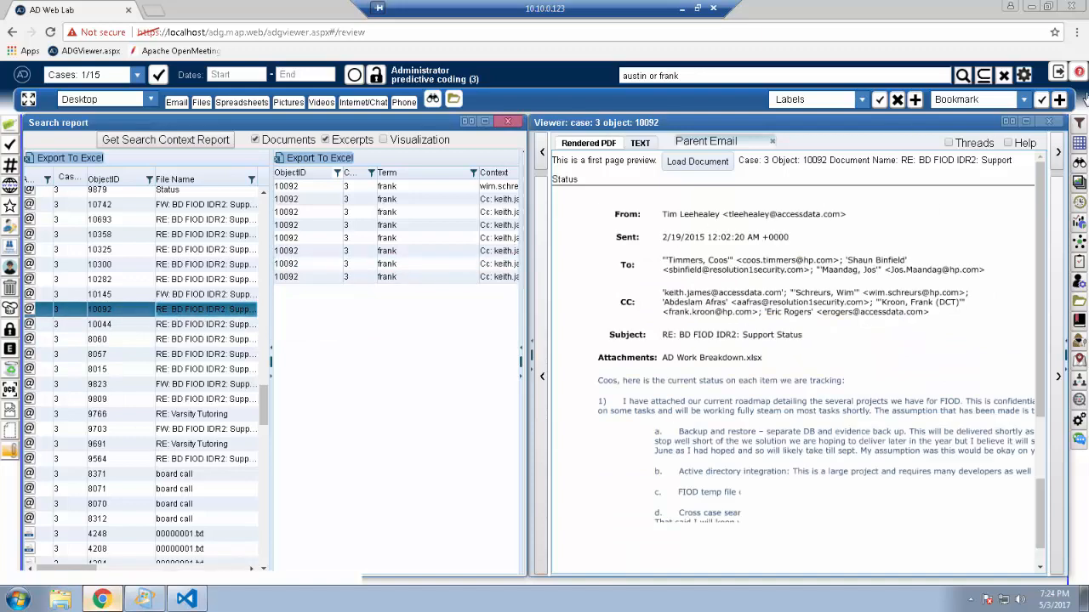
Step: Close the viewer, switch the report from excerpts to visualization, and refresh the keyword visualization
left_click(1048, 121)
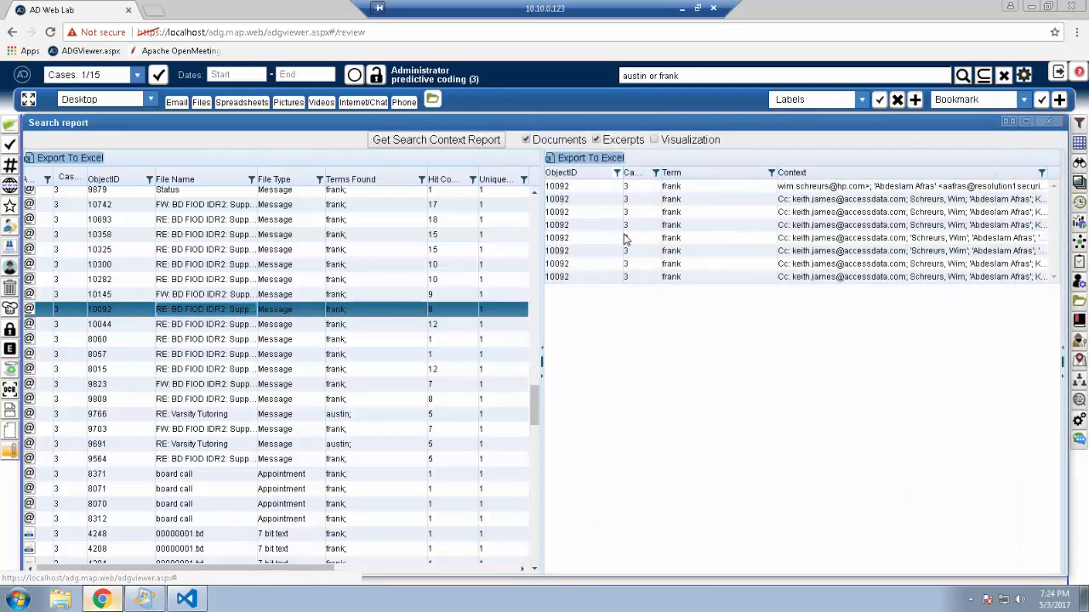
left_click(597, 140)
left_click(655, 141)
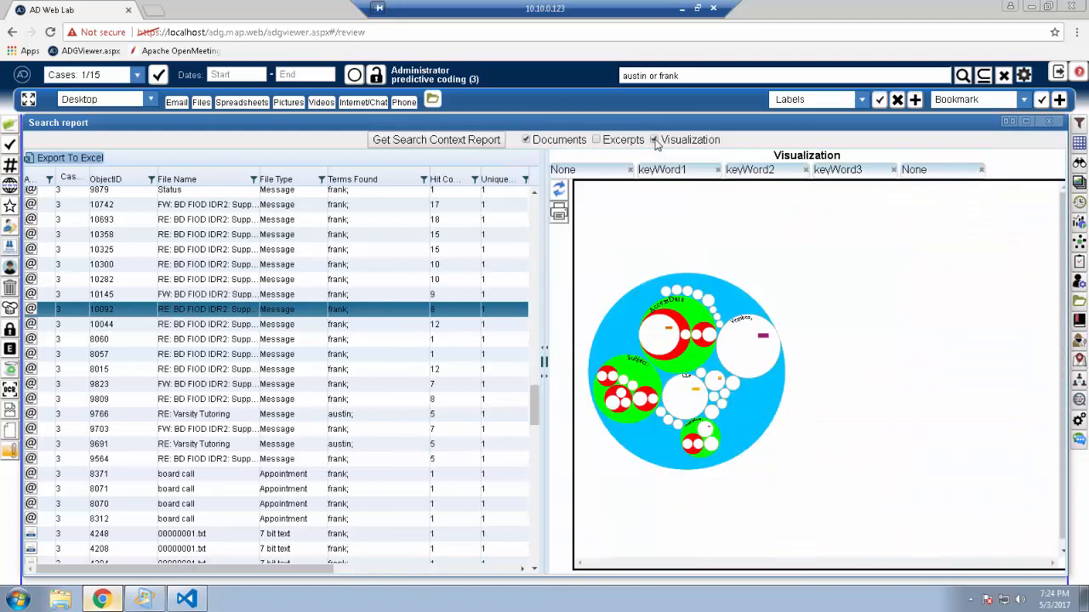
left_click(562, 196)
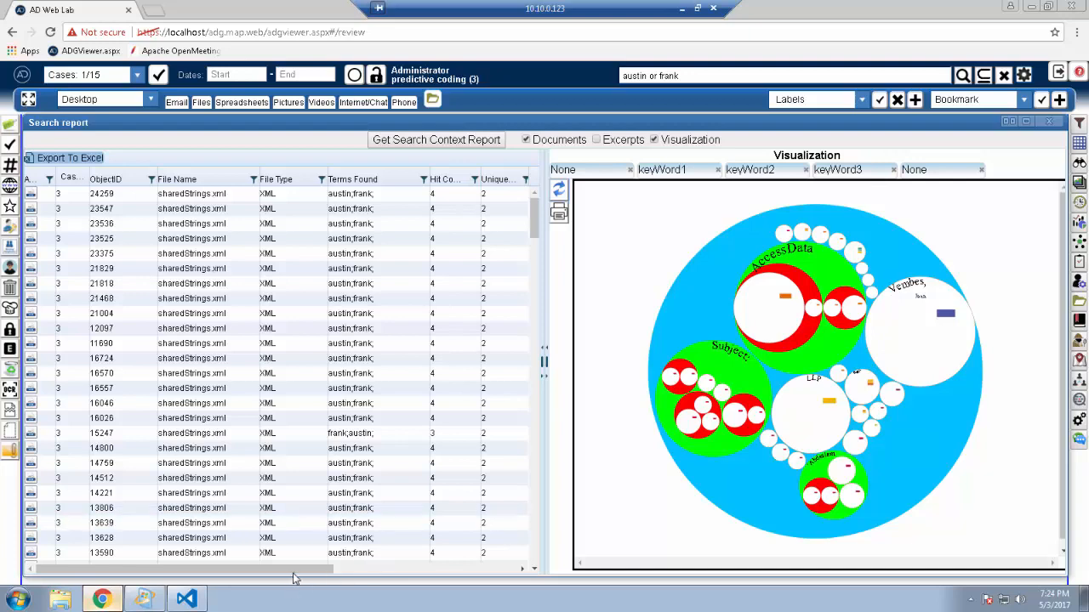
Step: Scroll the documents table sideways to examine the keyword columns
left_click_drag(298, 570, 409, 571)
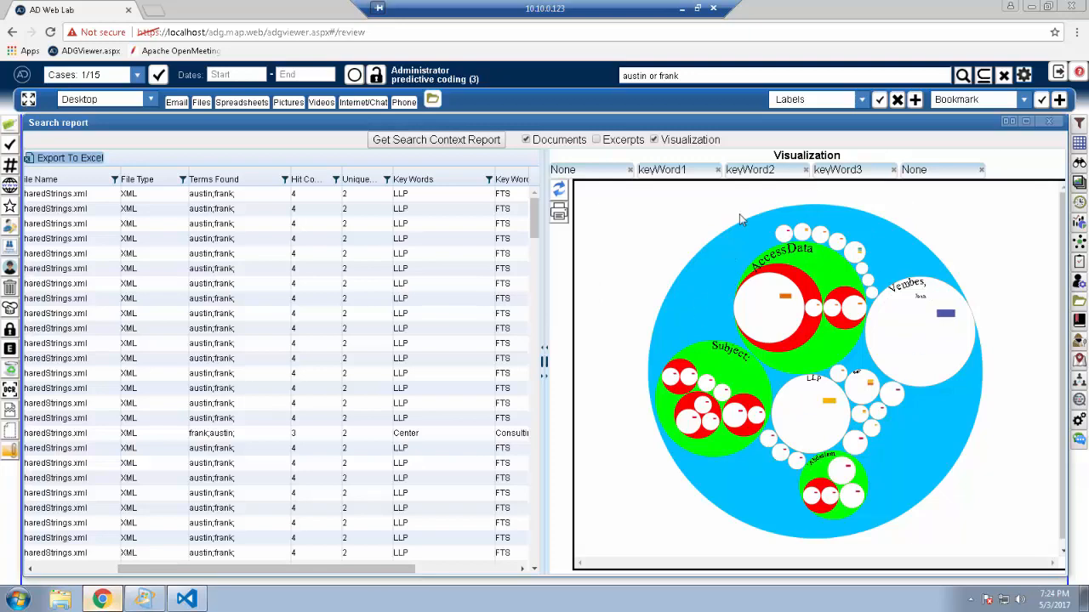
left_click_drag(335, 568, 448, 558)
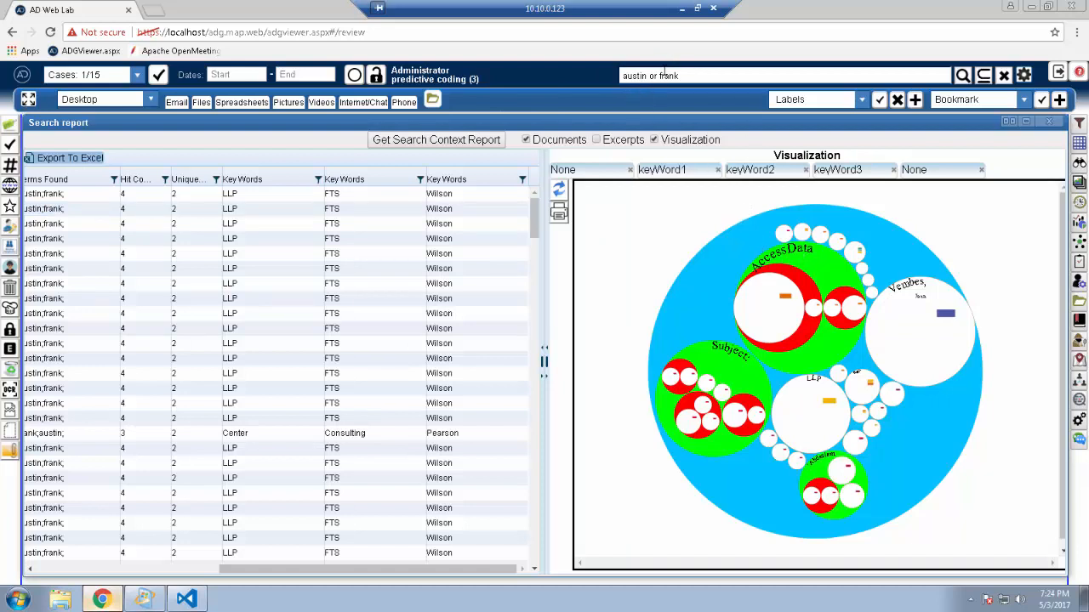
Step: Drill into the AccessData keyword bubble in the visualization to filter the documents, then zoom back out to the full view
left_click(810, 294)
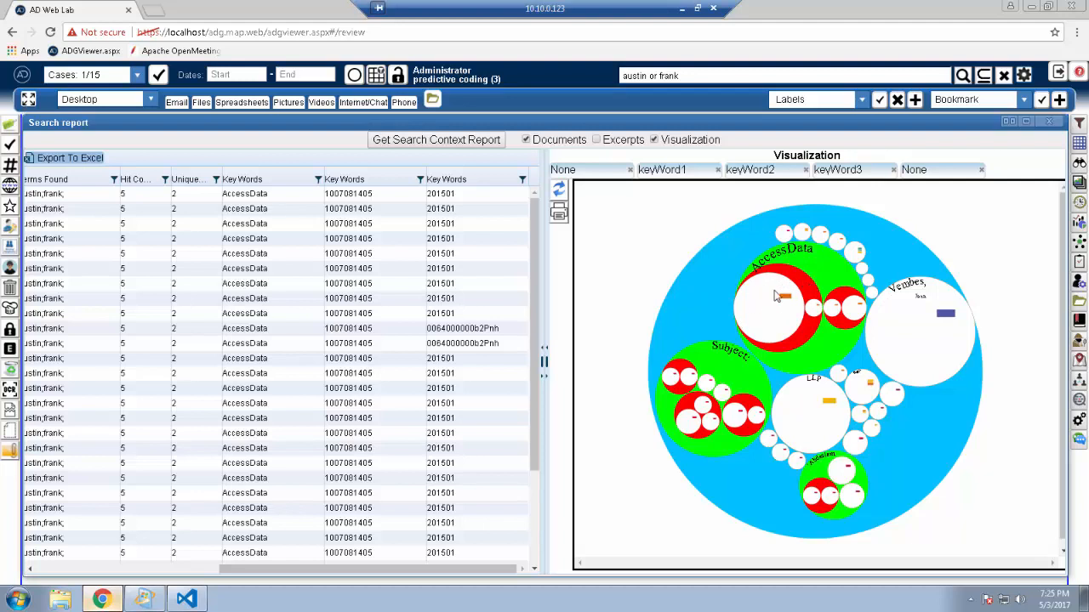
left_click(768, 296)
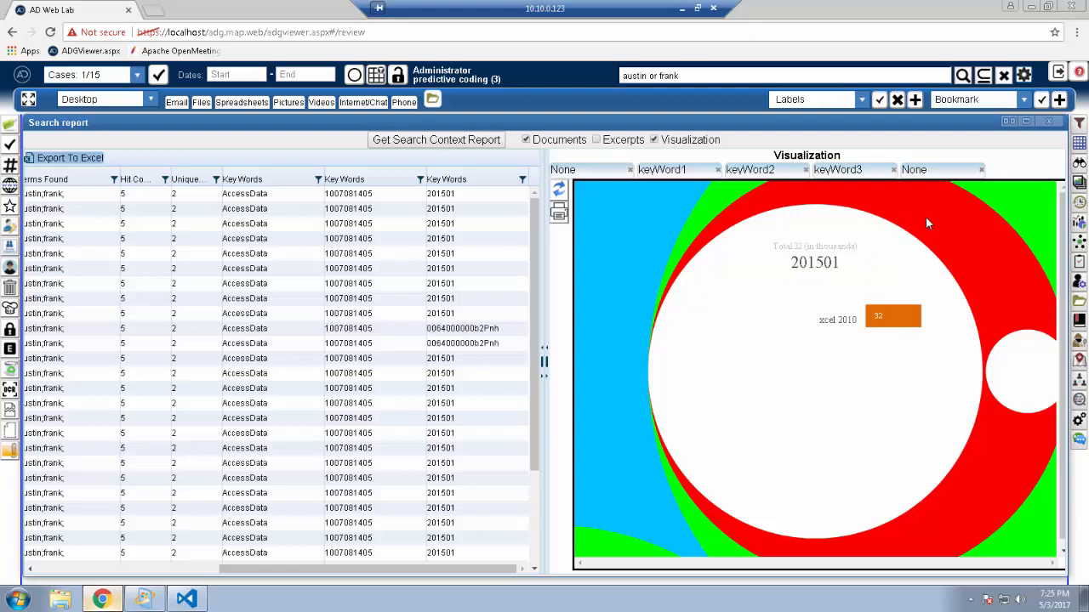
left_click(763, 319)
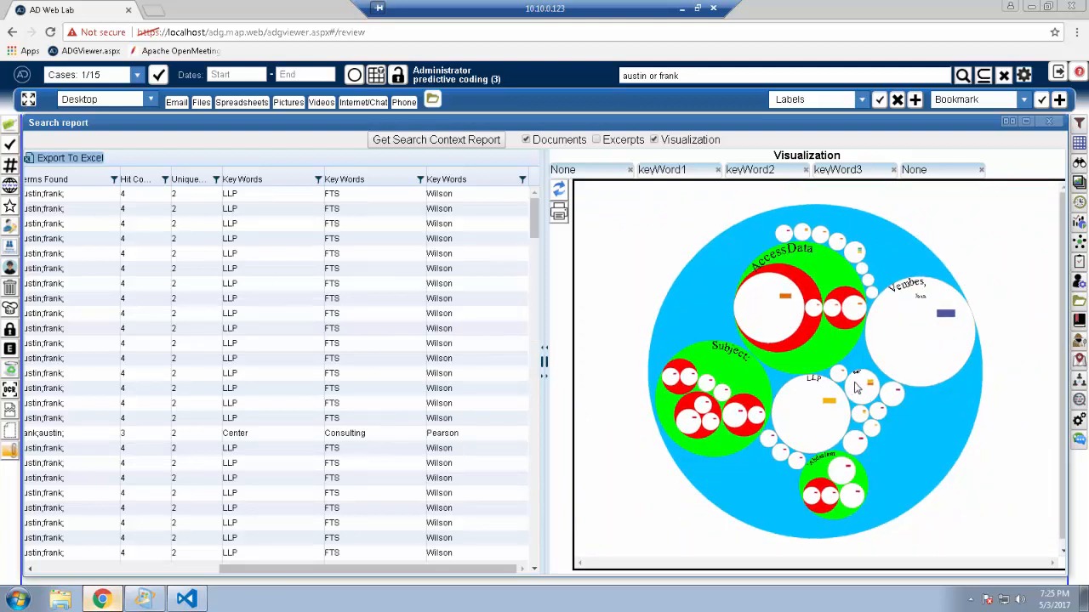
Step: Turn off the visualization and scroll through the full-width documents table to review the files and their keyword columns
left_click(654, 141)
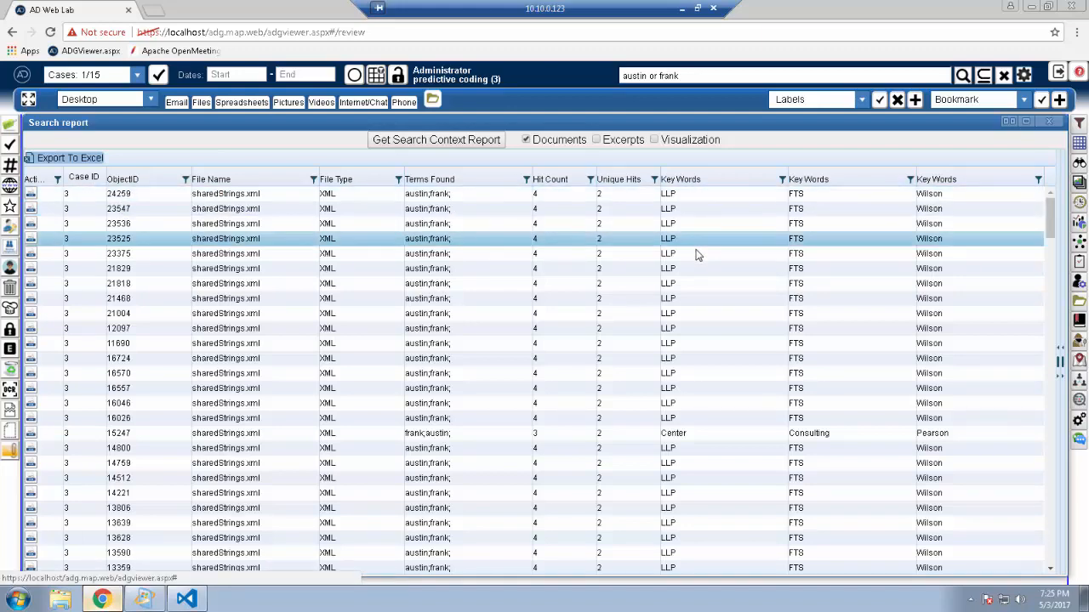
left_click_drag(1053, 238, 1052, 268)
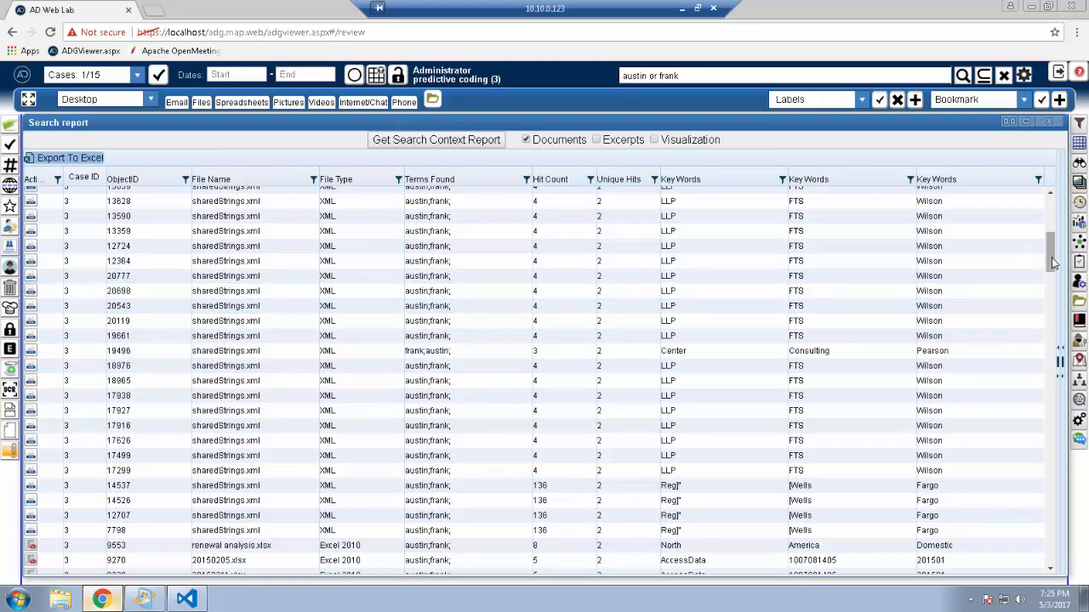
left_click_drag(1053, 263, 1053, 317)
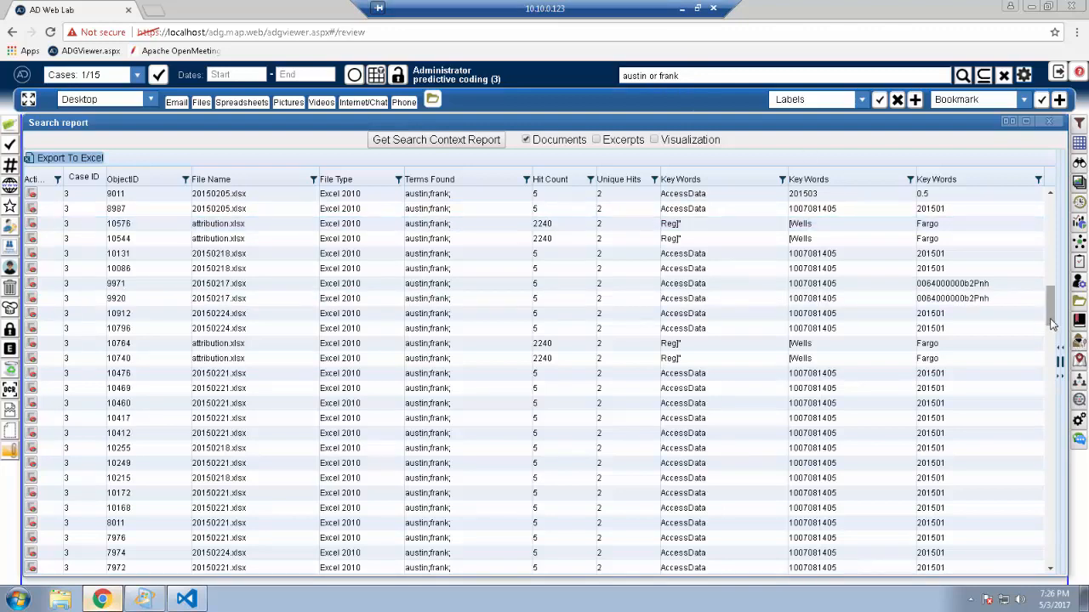
scroll(1054, 339, "down", 10)
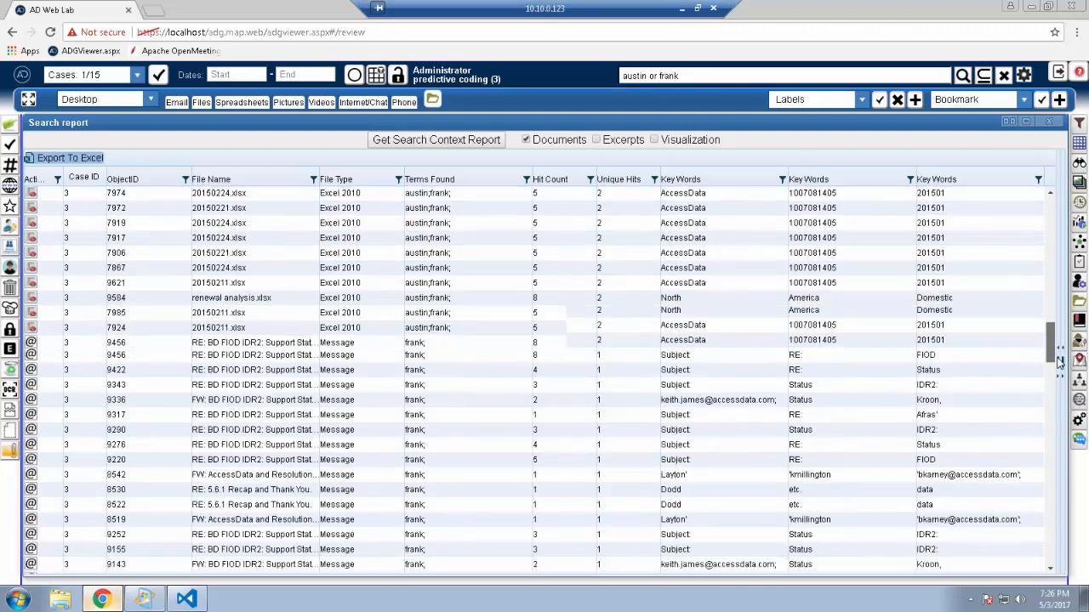
scroll(1059, 361, "down", 2)
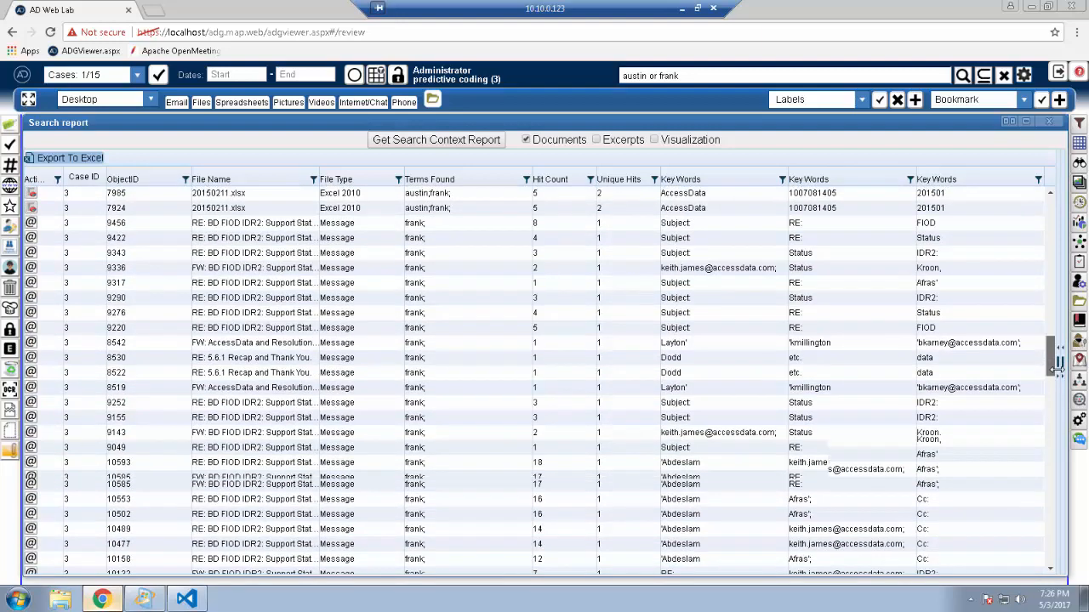
left_click_drag(1059, 361, 1052, 223)
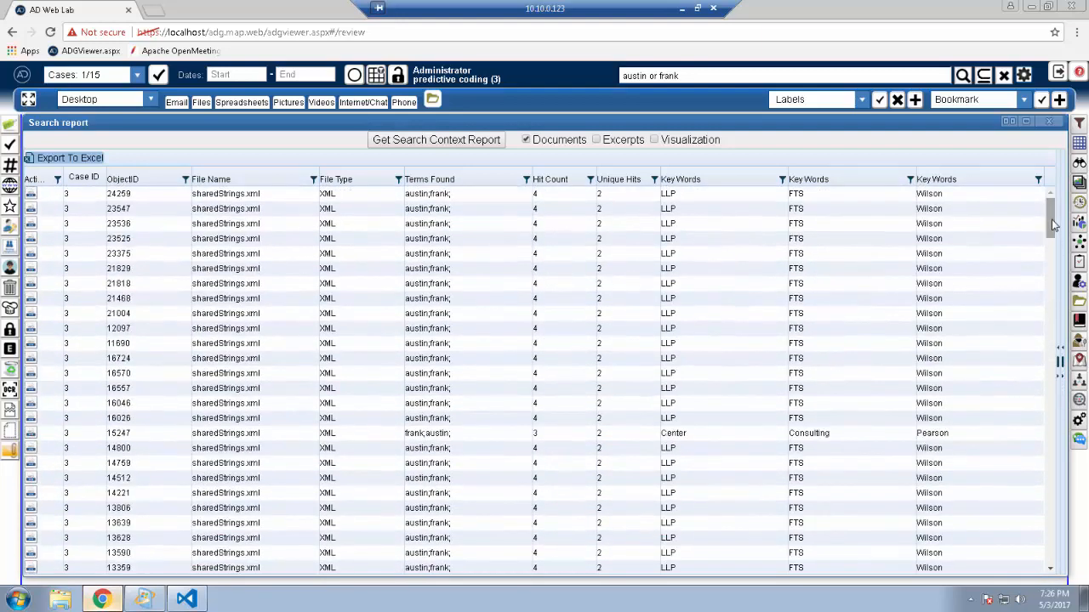